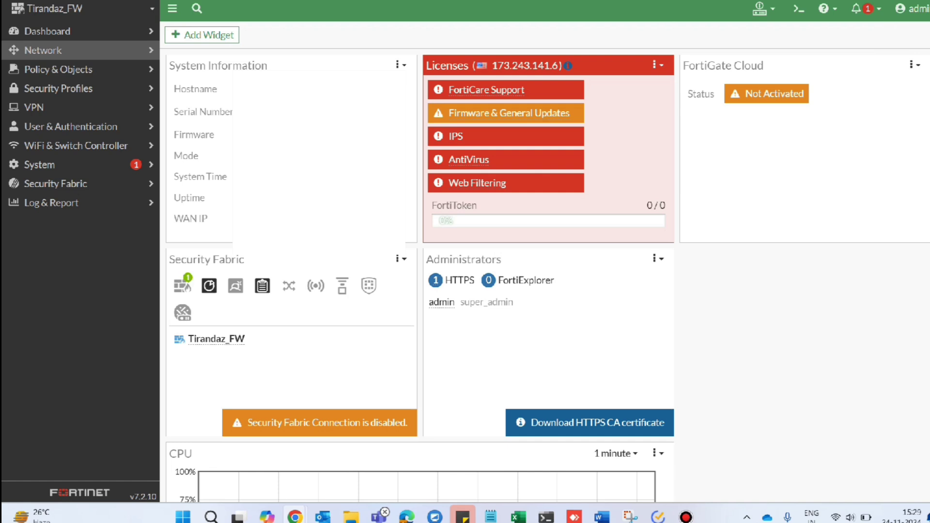
Step: Expand the Network section in the left sidebar
left_click(44, 50)
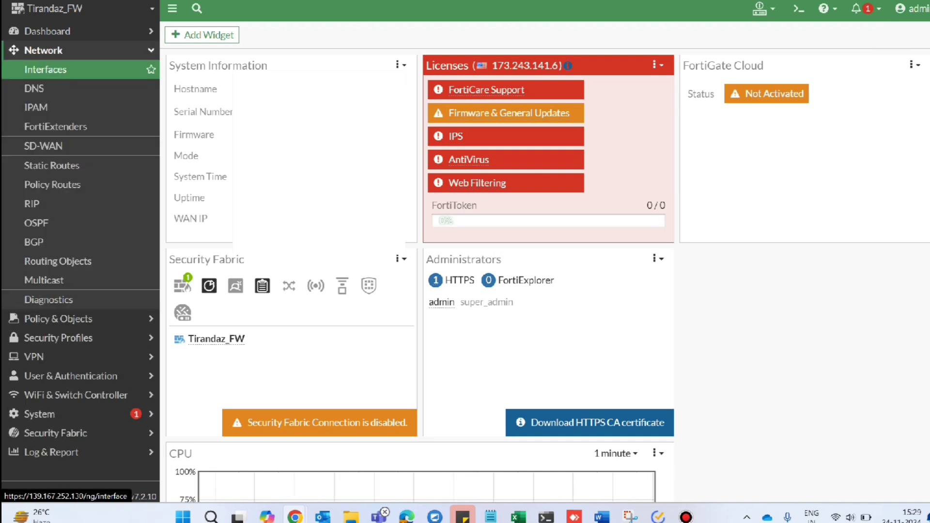
Step: Open the LAN (internal) interface for editing from the Network Interfaces list
left_click(45, 69)
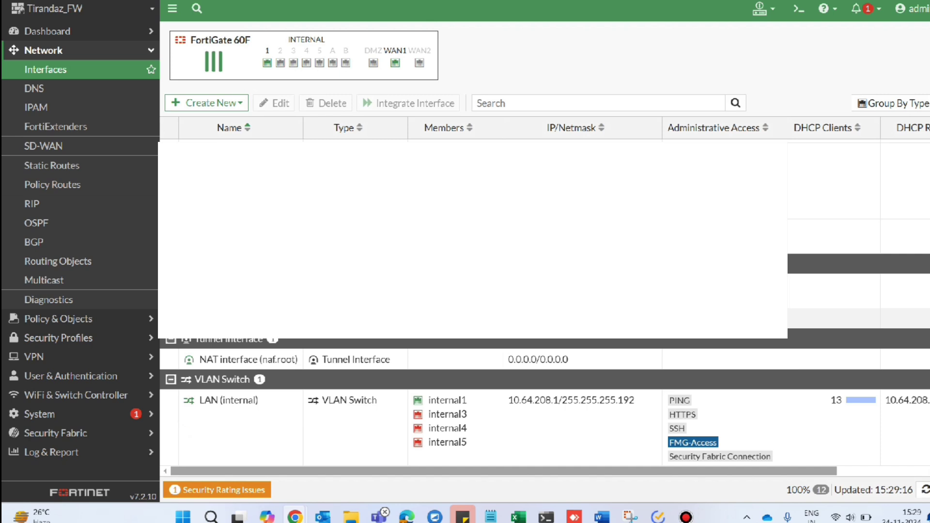
left_click(228, 401)
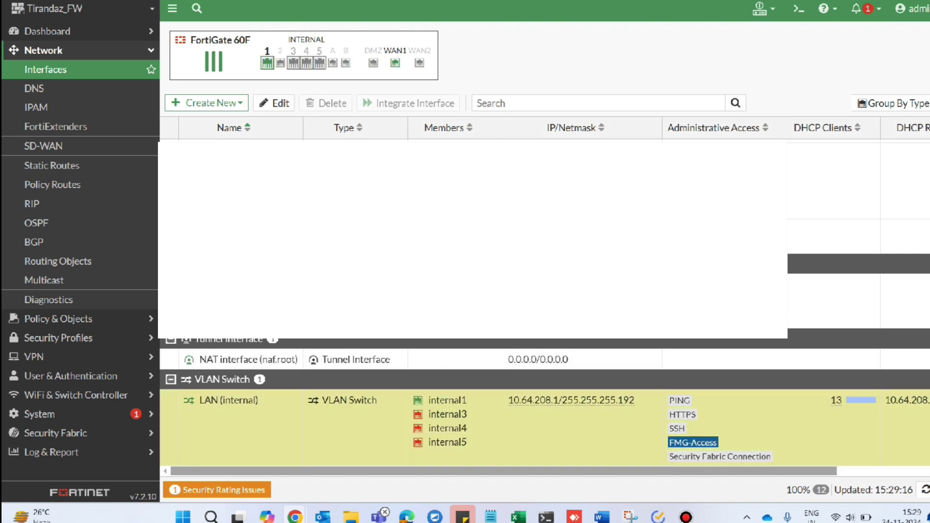
left_click(274, 103)
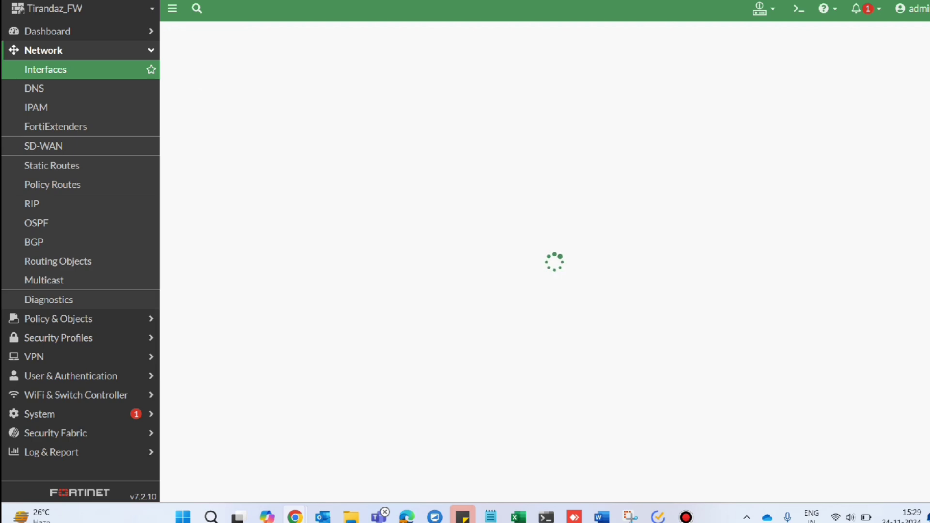
scroll(392, 262, "down", 3)
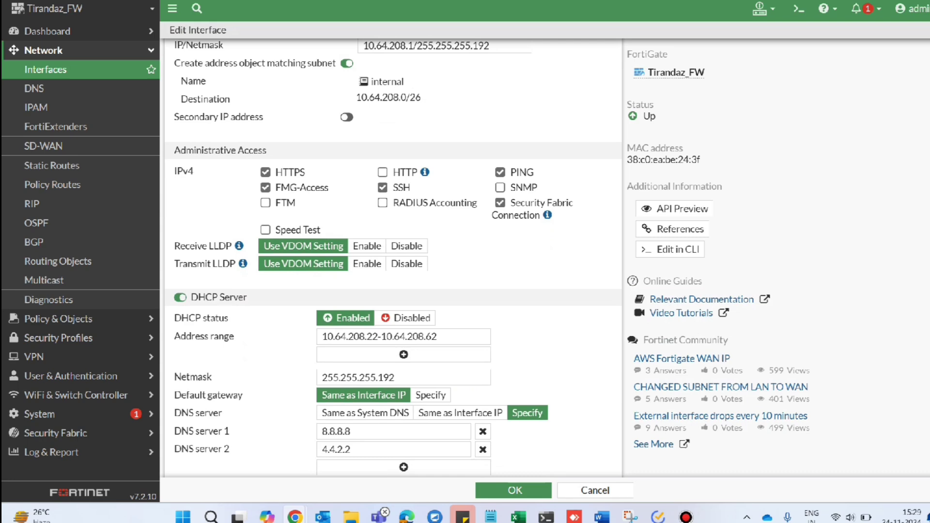
scroll(392, 262, "down", 2)
scroll(393, 262, "down", 1)
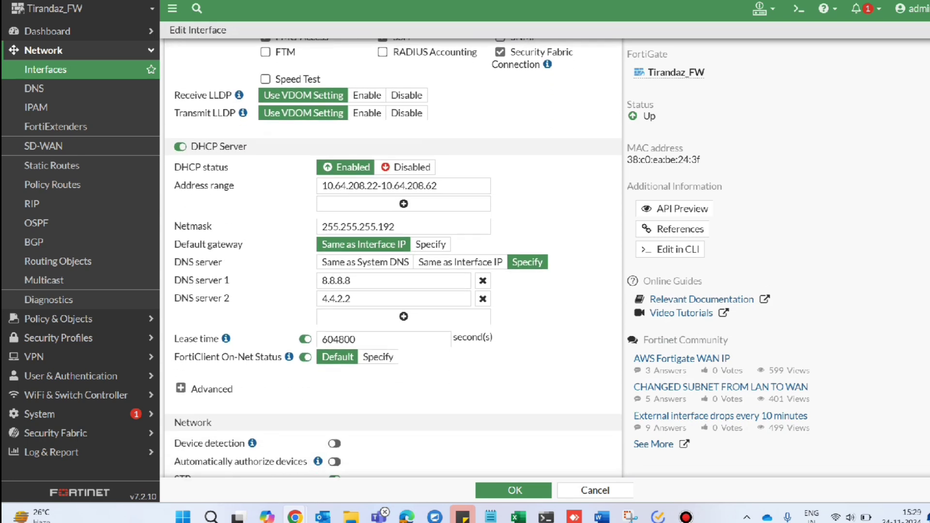
scroll(392, 258, "down", 2)
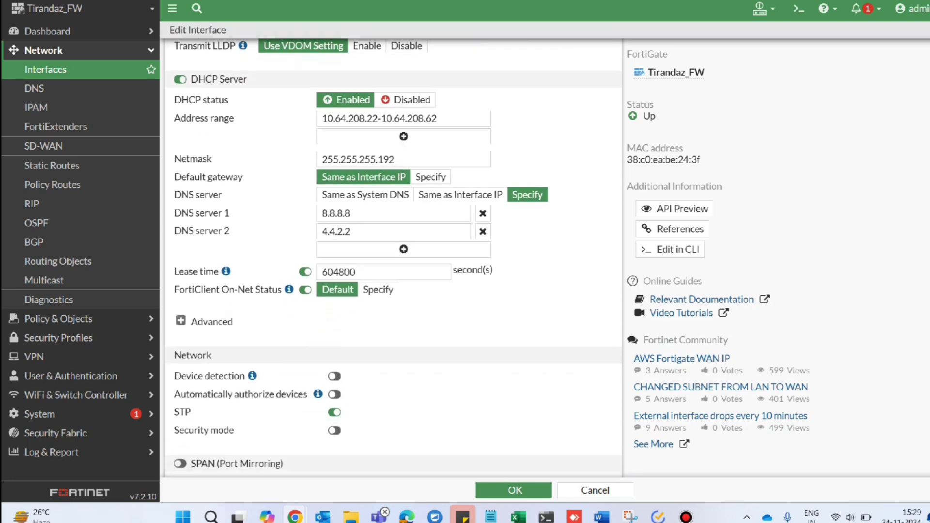
Step: Leave the DHCP address range unchanged and expand Advanced to reveal the IP Address Assignment Rules
left_click(380, 118)
key("ctrl+a")
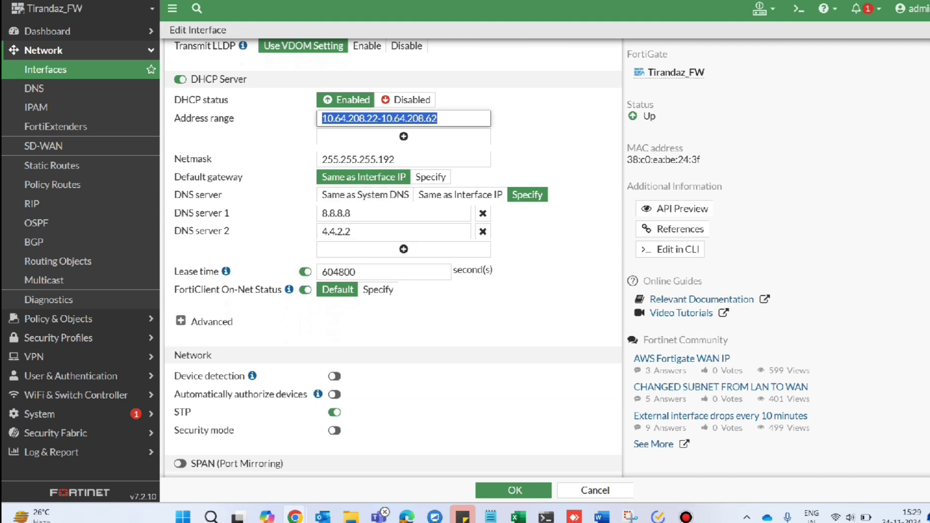
key("Tab")
left_click(181, 321)
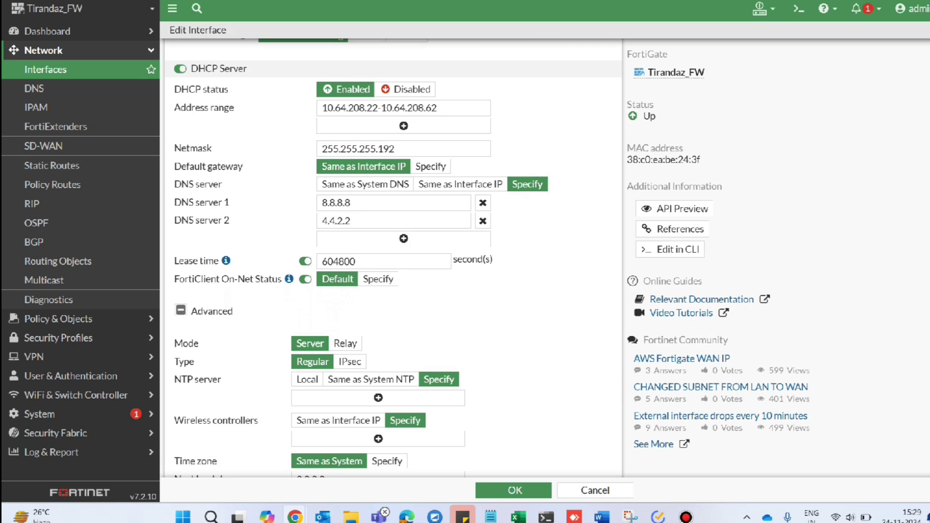
scroll(393, 290, "down", 3)
scroll(393, 290, "down", 2)
scroll(392, 291, "down", 1)
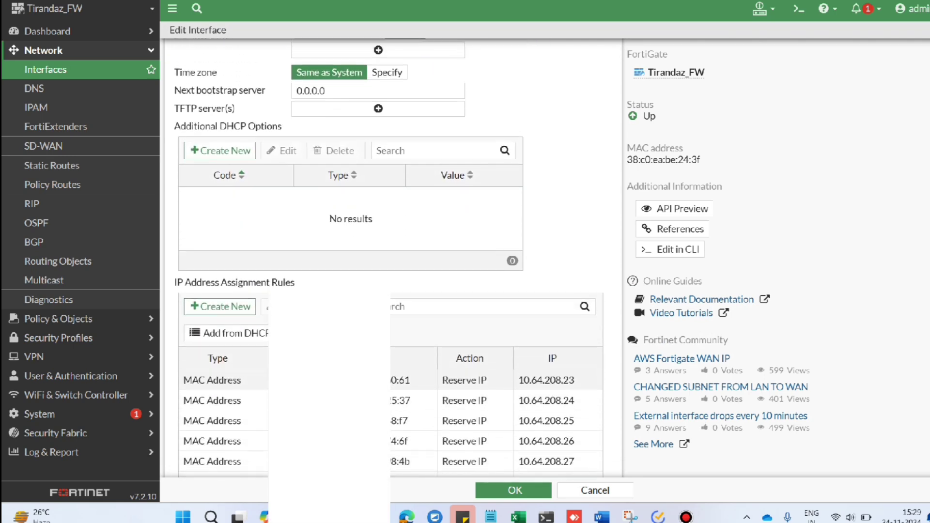
left_click_drag(178, 278, 285, 278)
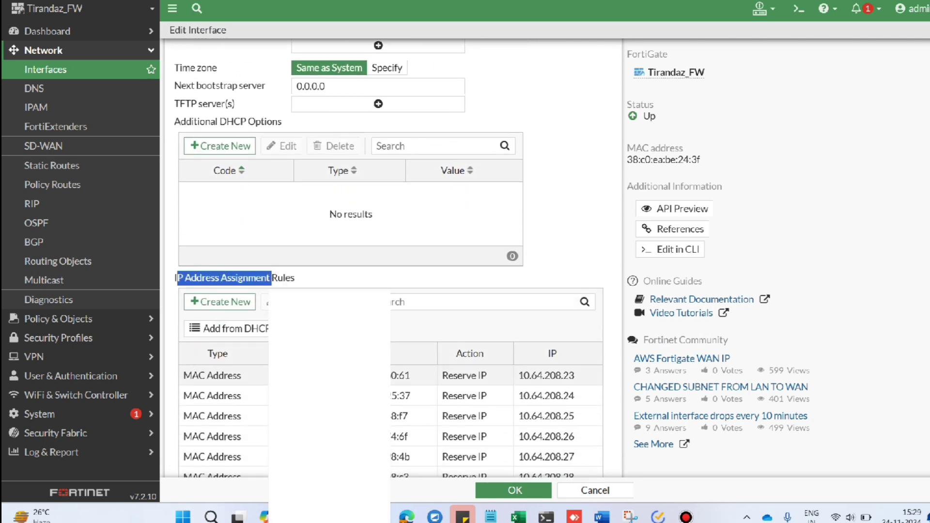
scroll(390, 291, "down", 1)
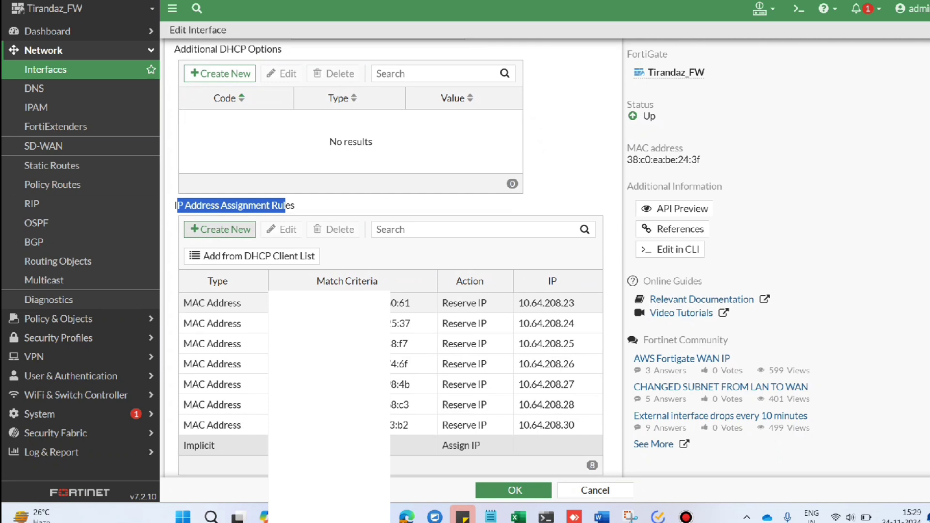
left_click(219, 229)
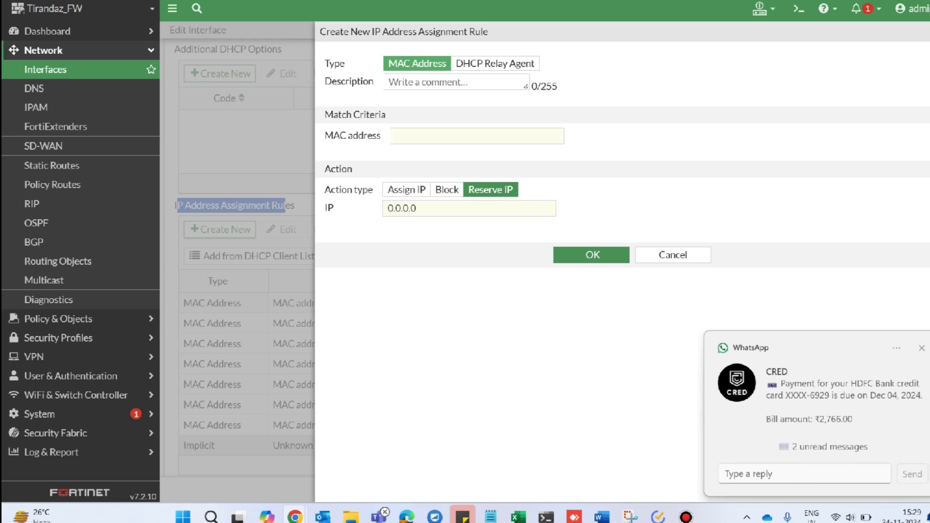
left_click(494, 63)
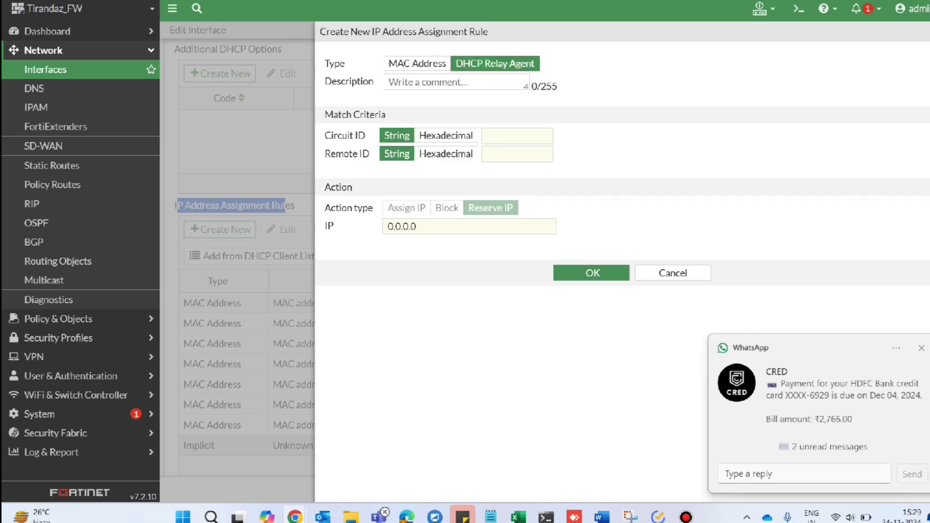
left_click(417, 63)
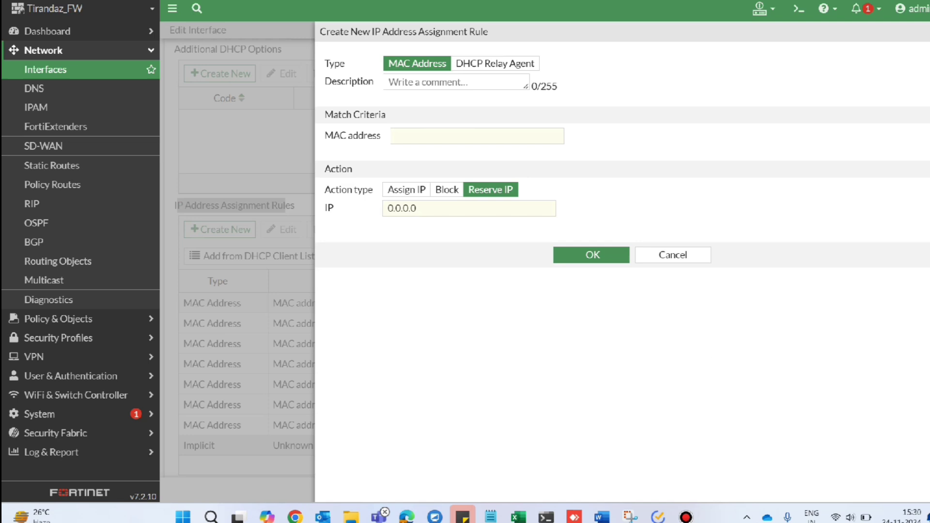
key("Tab")
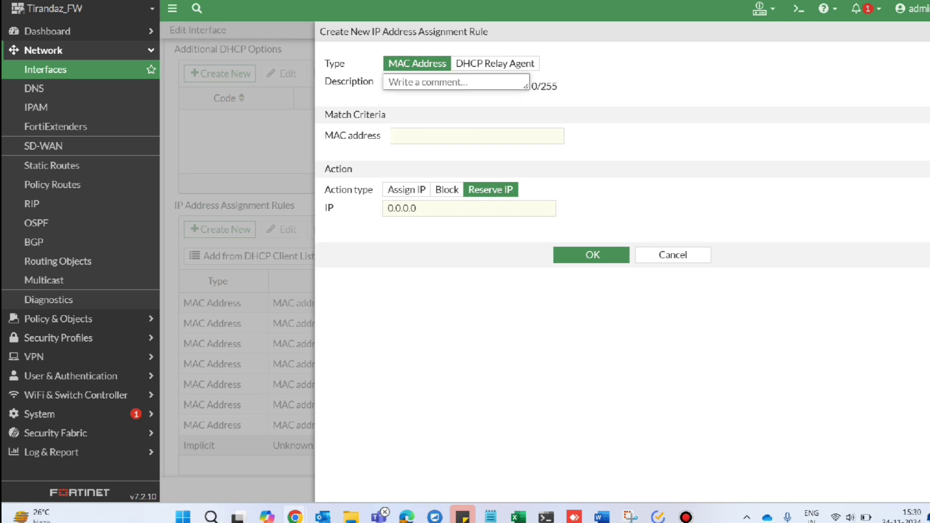
key("Tab")
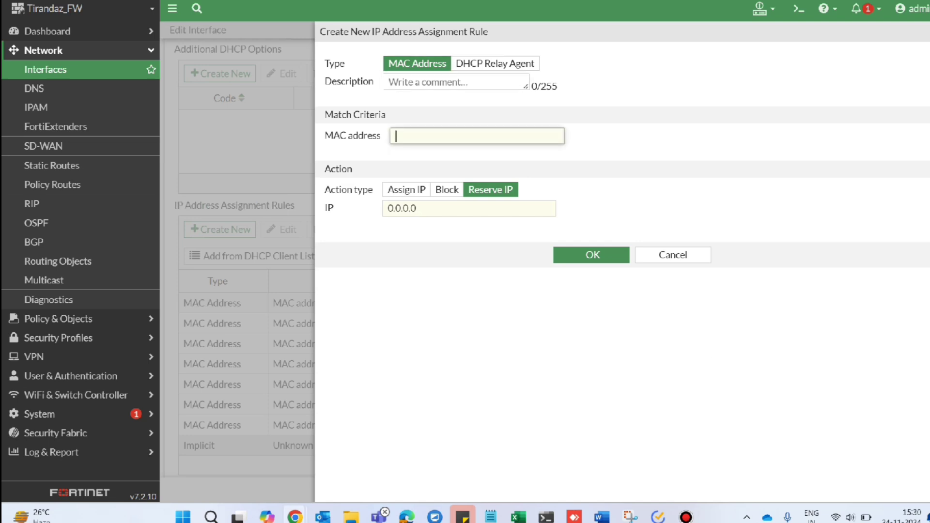
key("Tab")
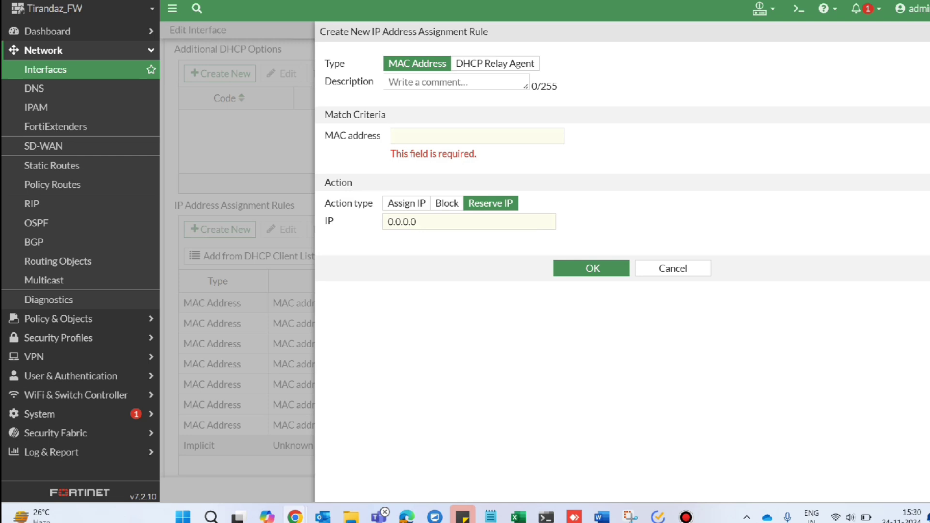
key("space")
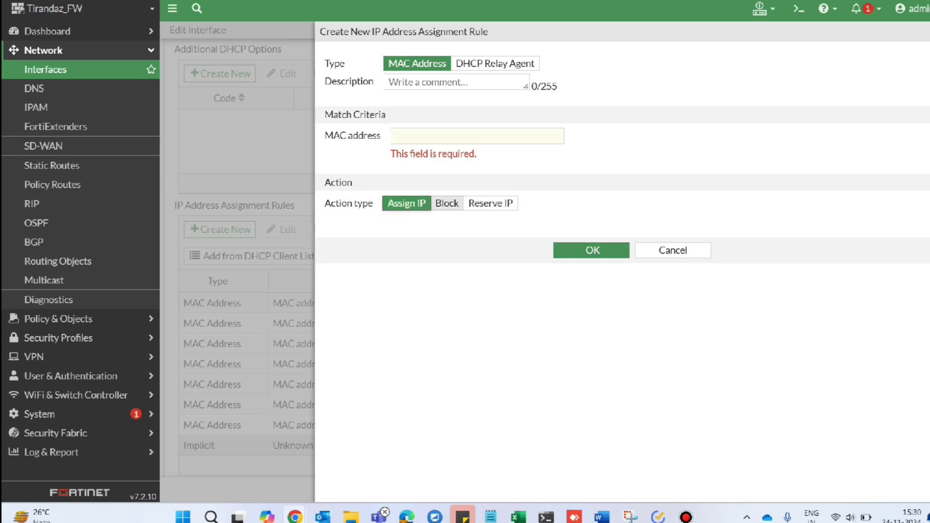
key("Right")
key("Right")
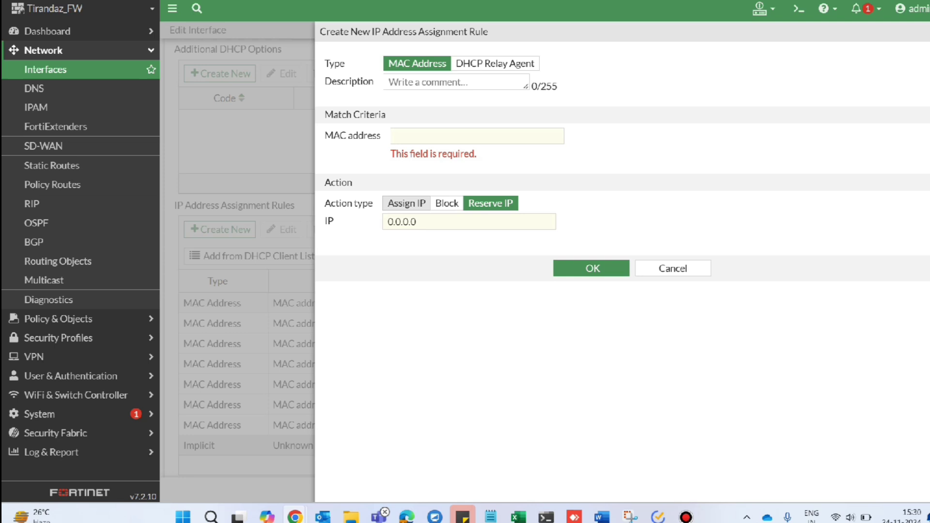
key("Right")
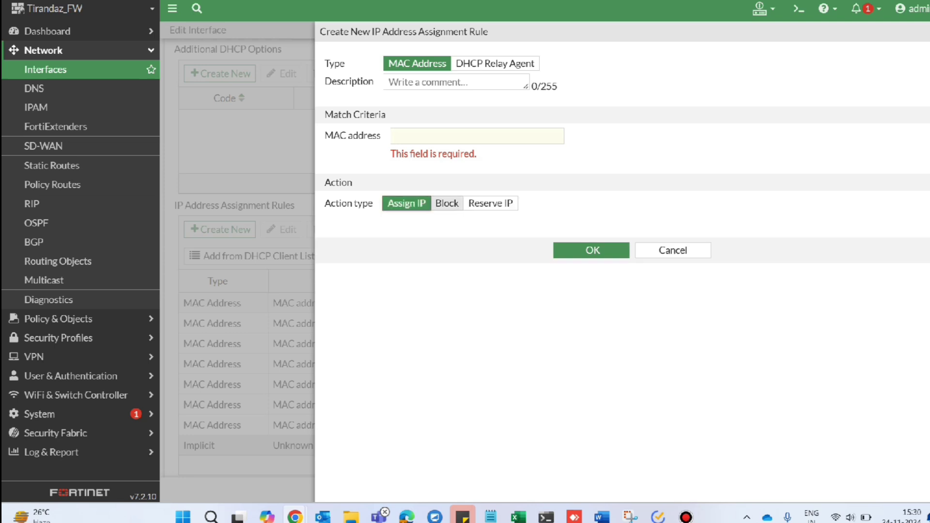
key("Right")
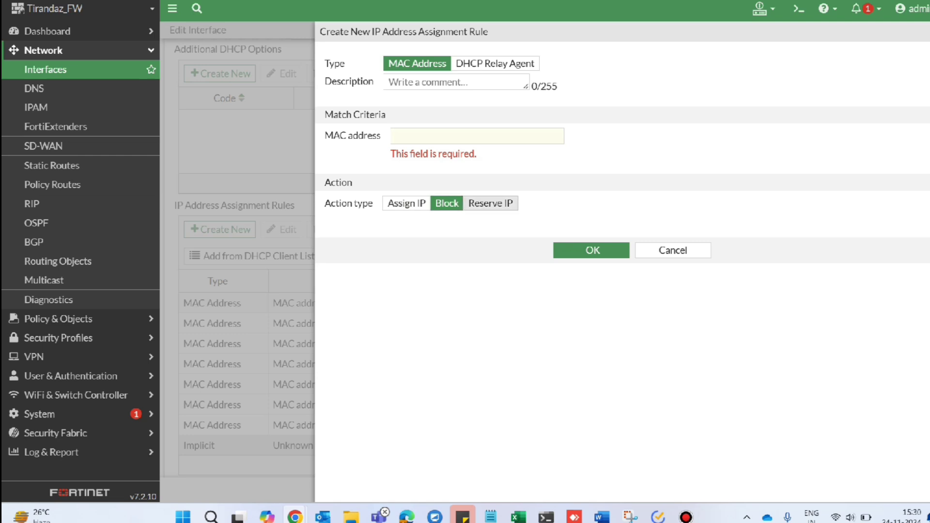
key("Right")
key("Tab")
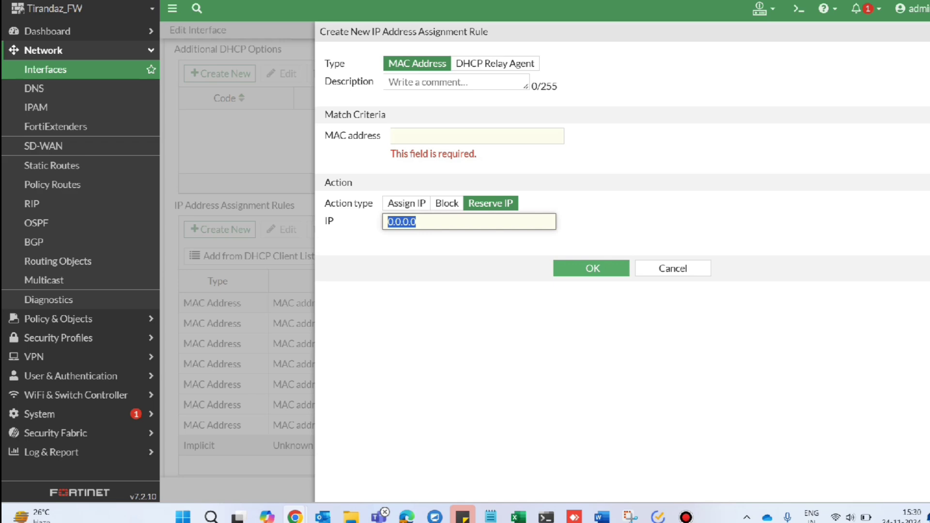
key("Tab")
key("Tab")
key("Return")
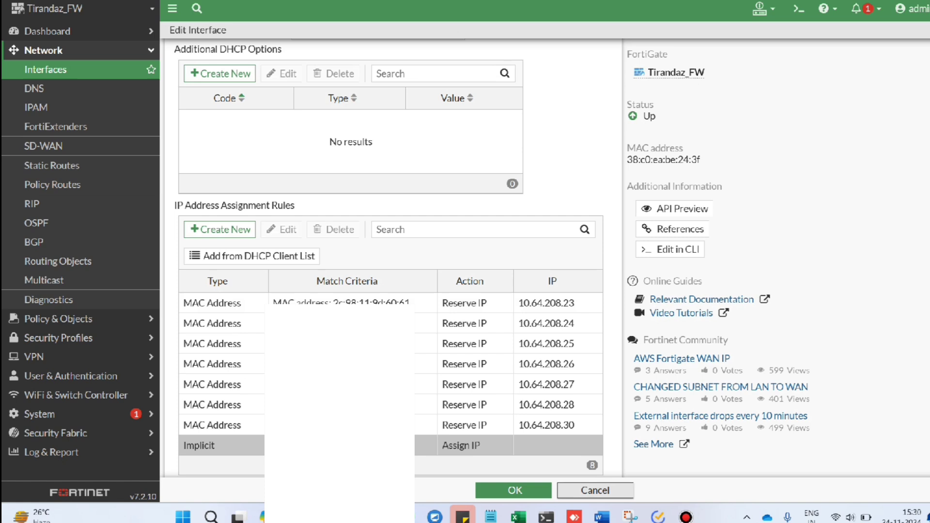
Step: Cancel the LAN interface edit and switch to the Network dashboard
left_click(595, 490)
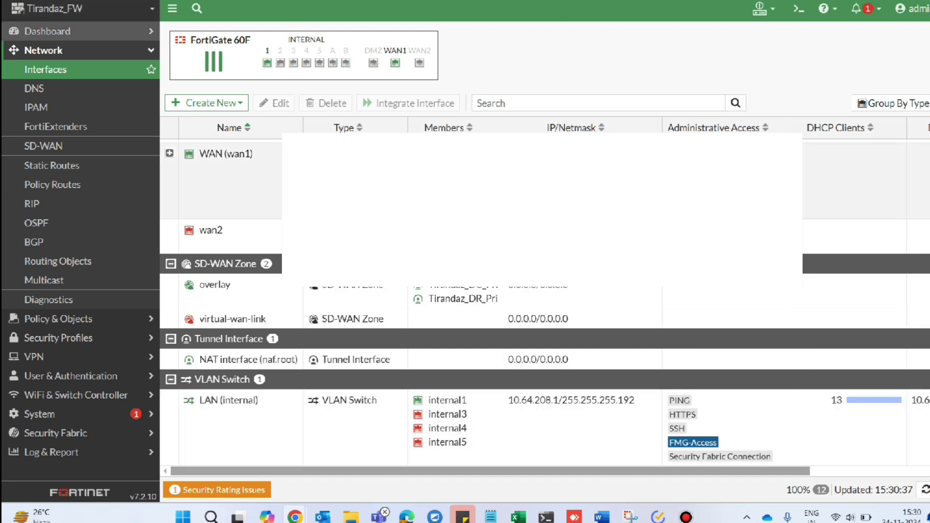
left_click(47, 31)
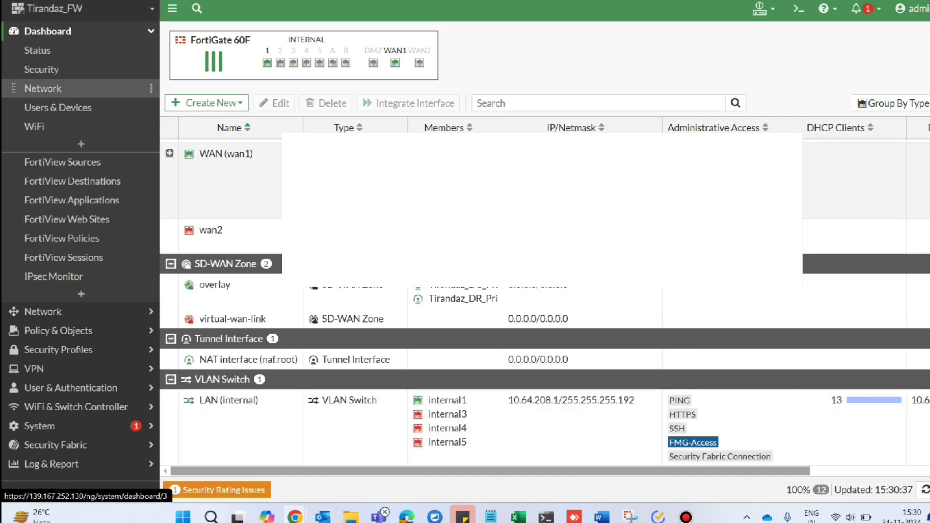
left_click(43, 88)
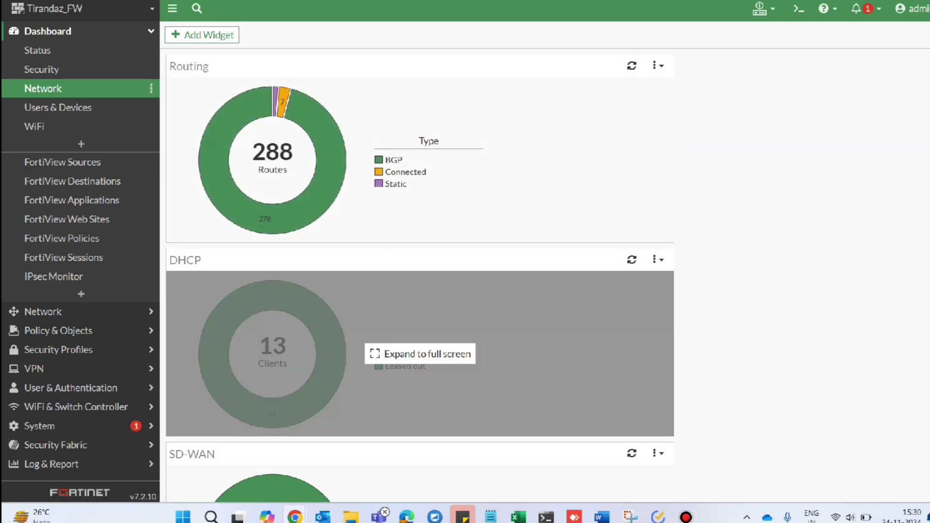
Step: Expand the DHCP widget to full screen and select the unreserved Kabaddi client at 10.64.208.35
left_click(420, 354)
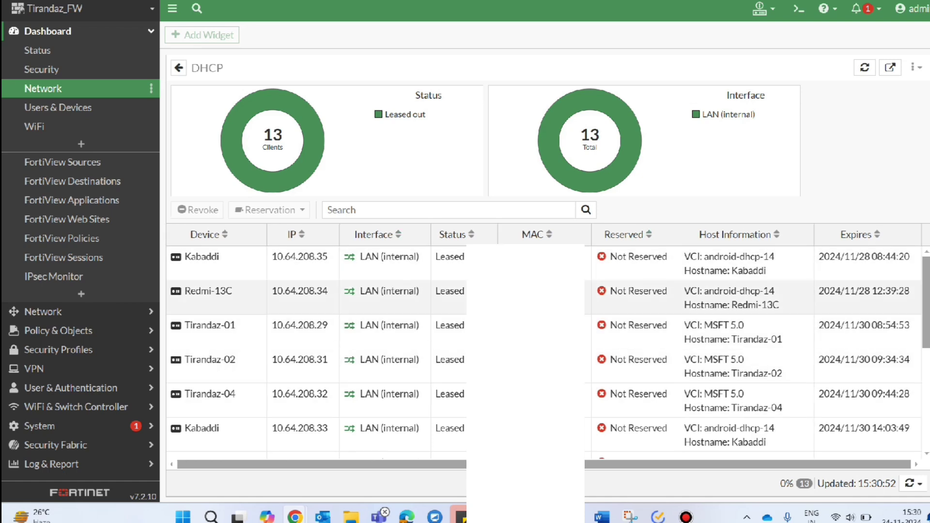
scroll(544, 357, "down", 2)
scroll(545, 356, "down", 2)
scroll(545, 356, "down", 2)
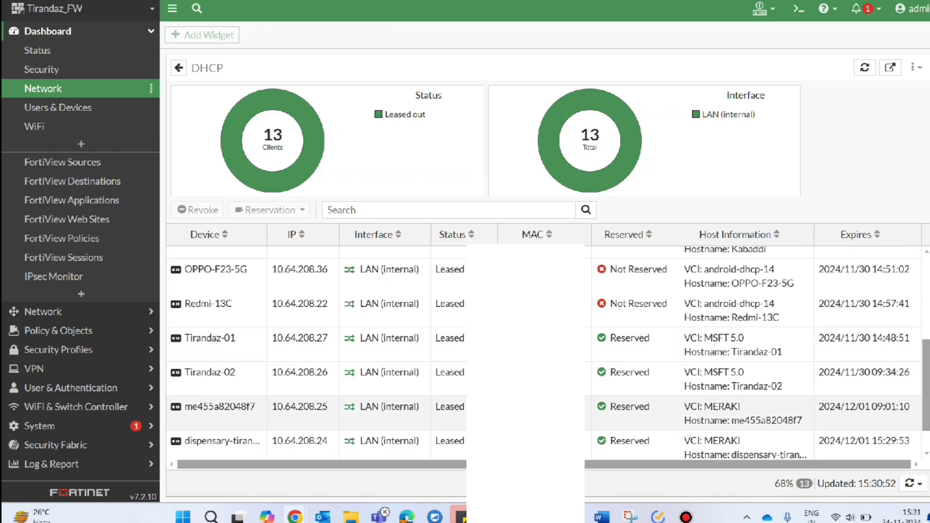
scroll(546, 356, "up", 5)
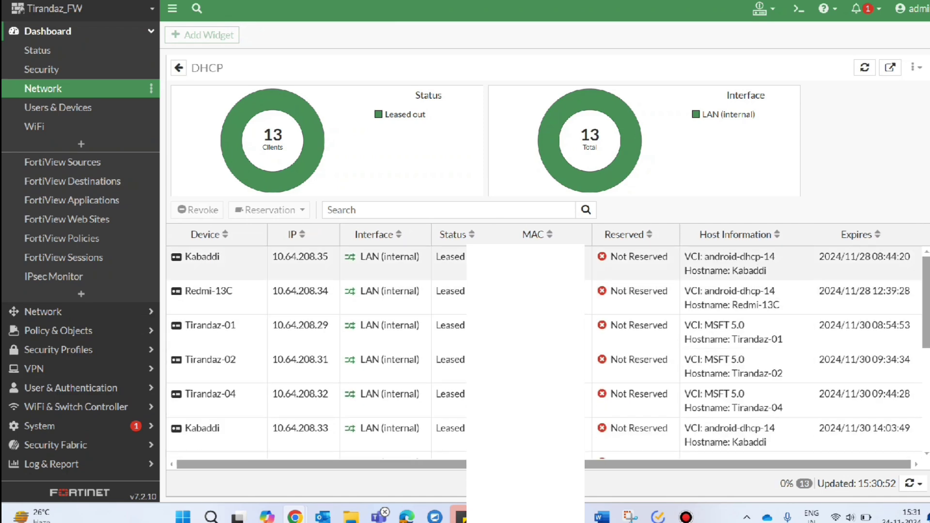
left_click(450, 263)
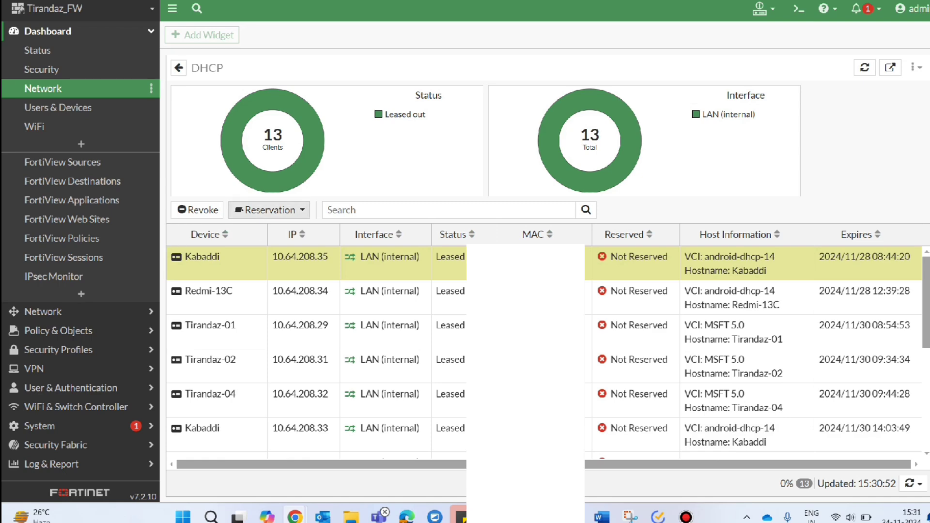
Step: Save a DHCP reservation binding Kabaddi's MAC to 10.64.208.35, with firewall address creation off
left_click(269, 210)
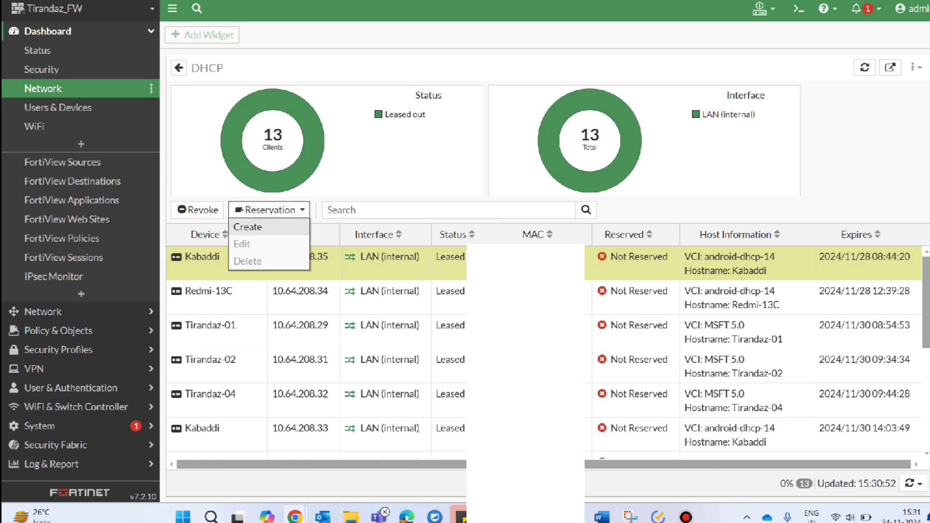
left_click(247, 227)
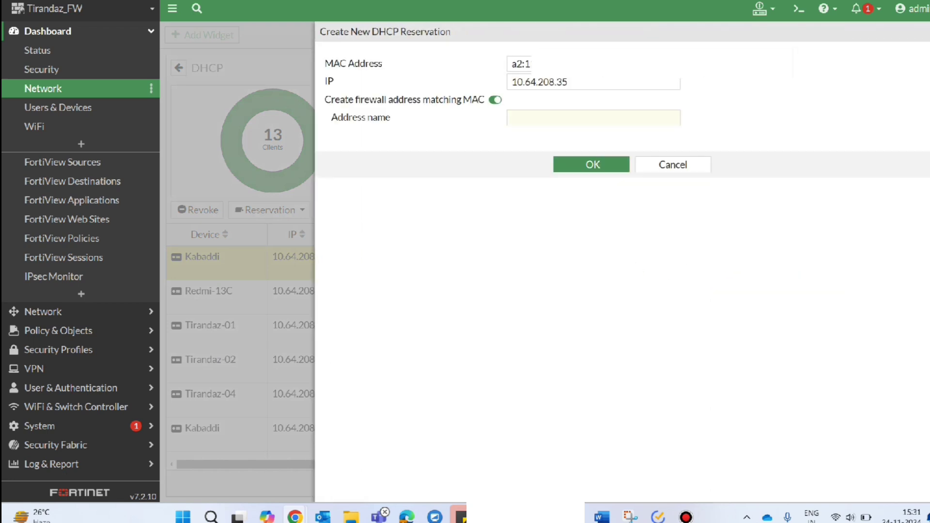
key("Tab")
key("Tab")
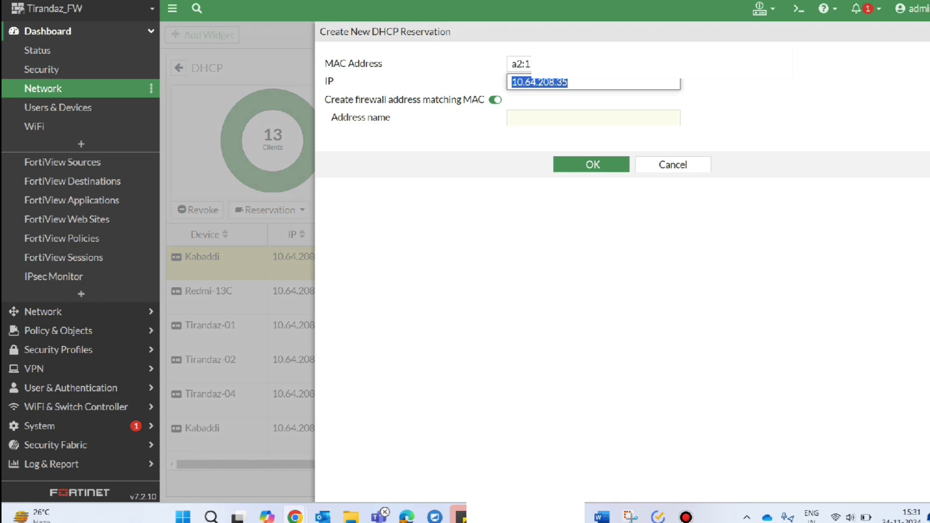
left_click_drag(340, 99, 472, 99)
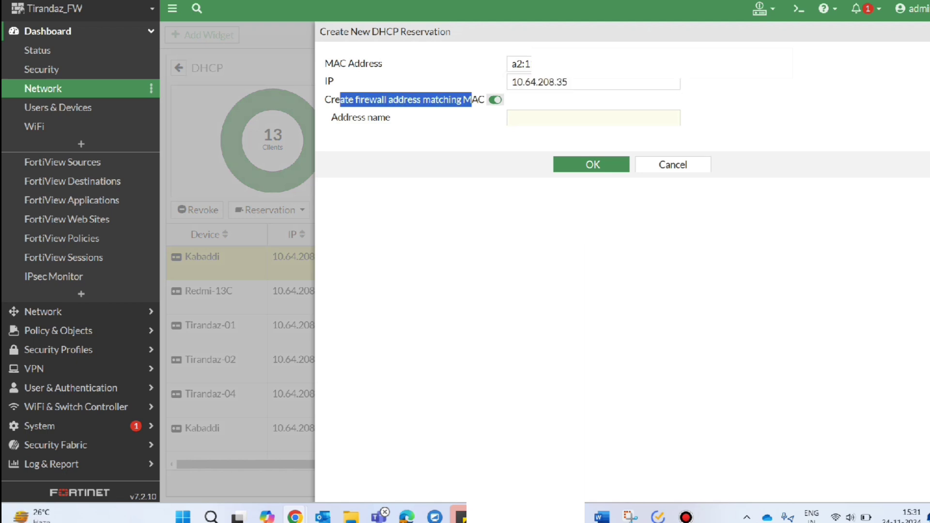
key("Tab")
key("Tab")
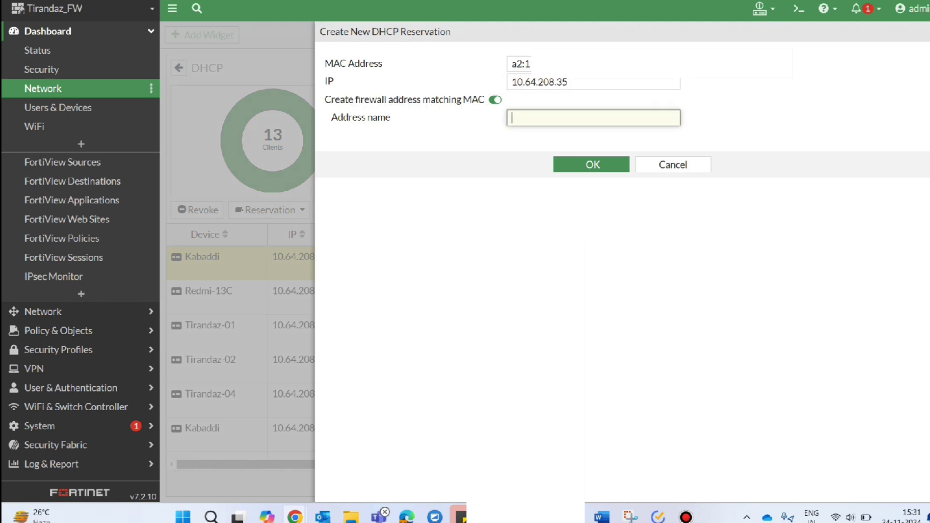
key("shift+Tab")
key("space")
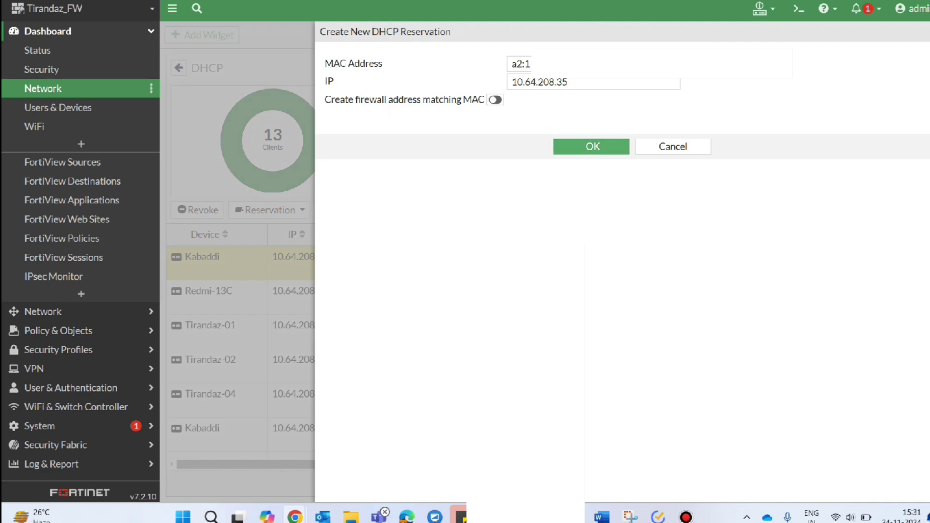
key("Return")
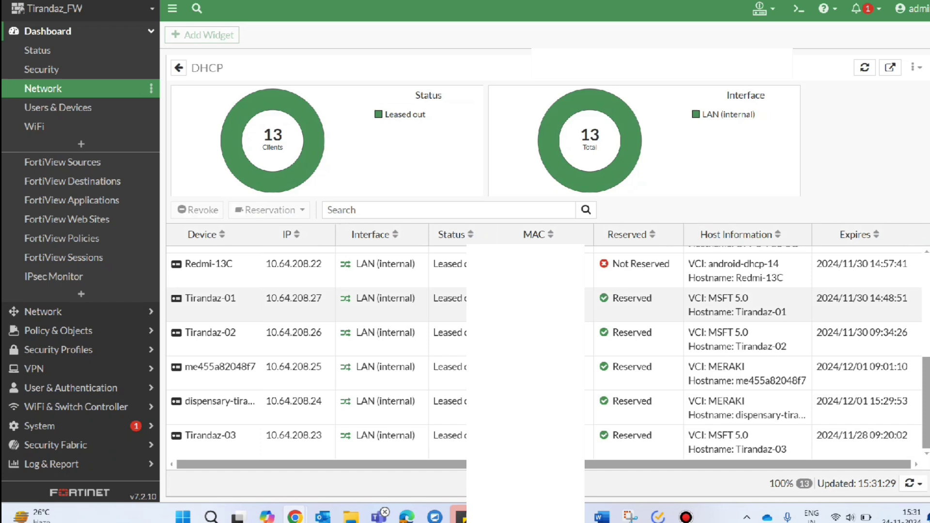
left_click_drag(185, 298, 651, 298)
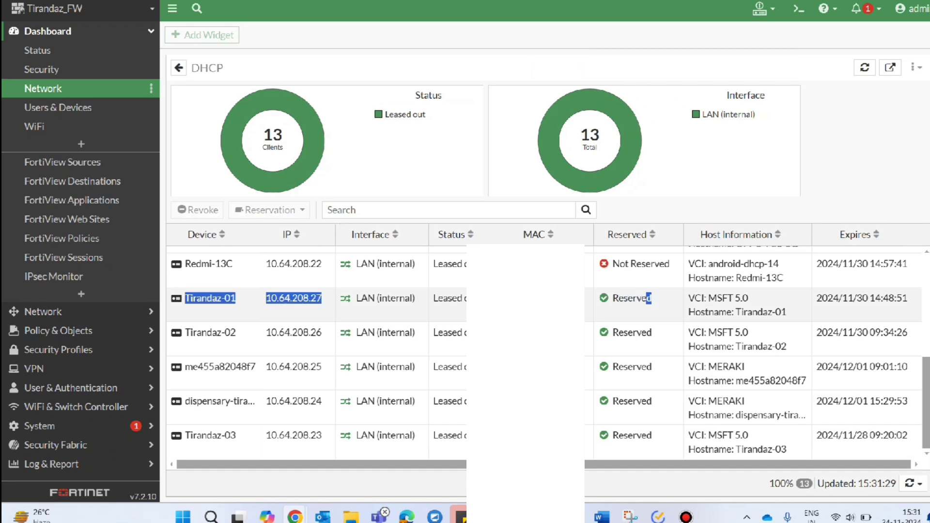
left_click(649, 298)
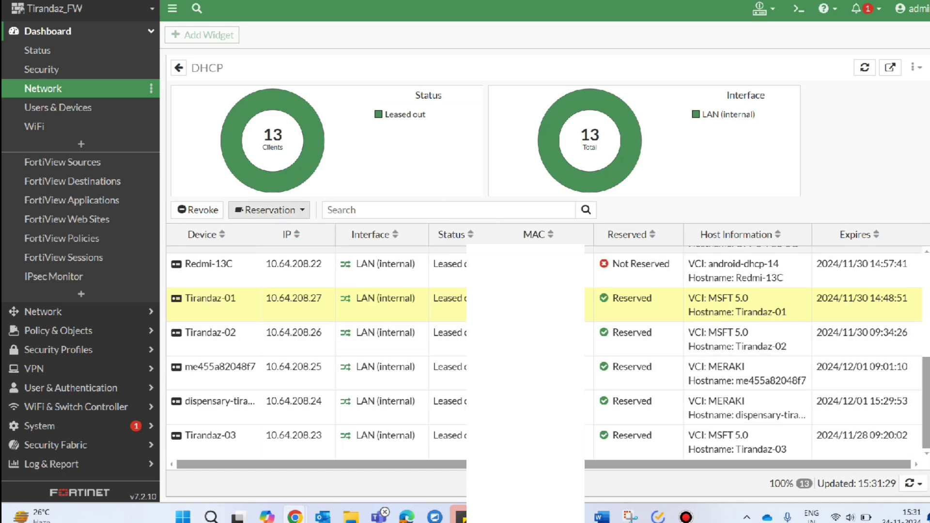
left_click(269, 209)
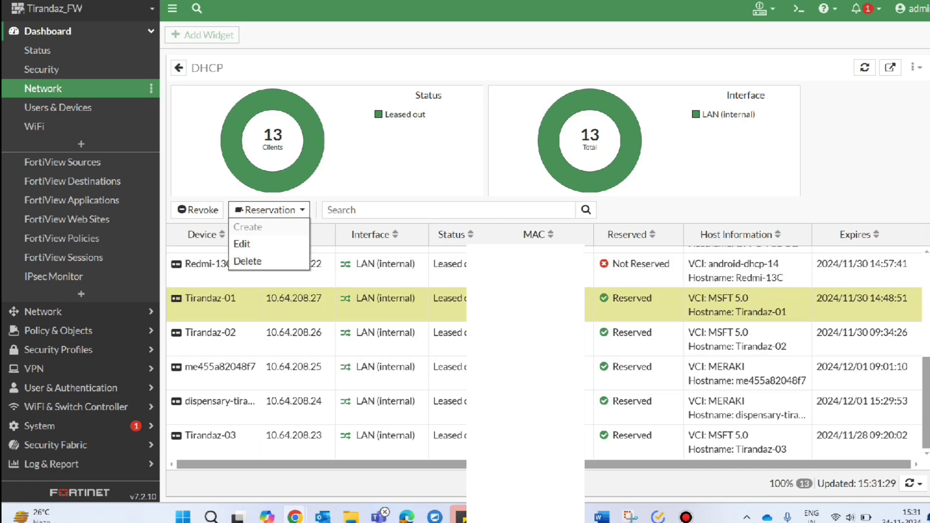
key("Escape")
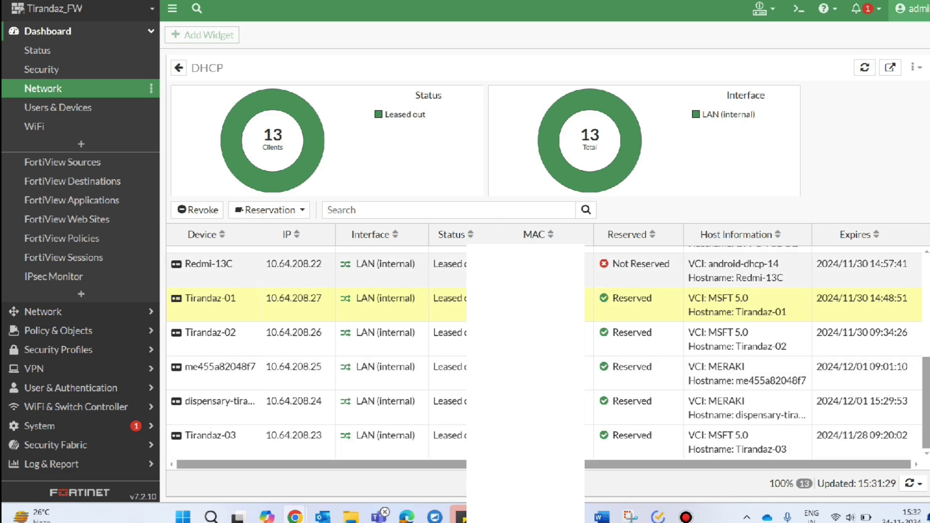
left_click(908, 9)
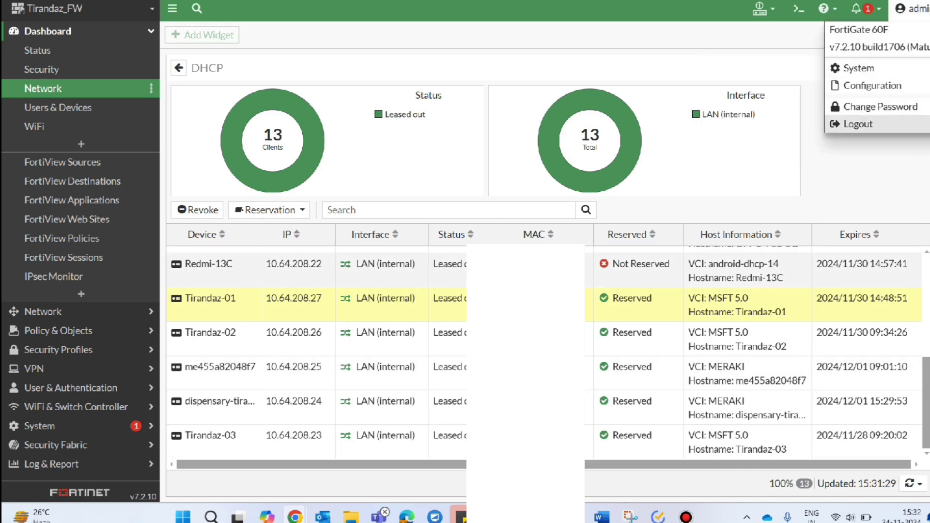